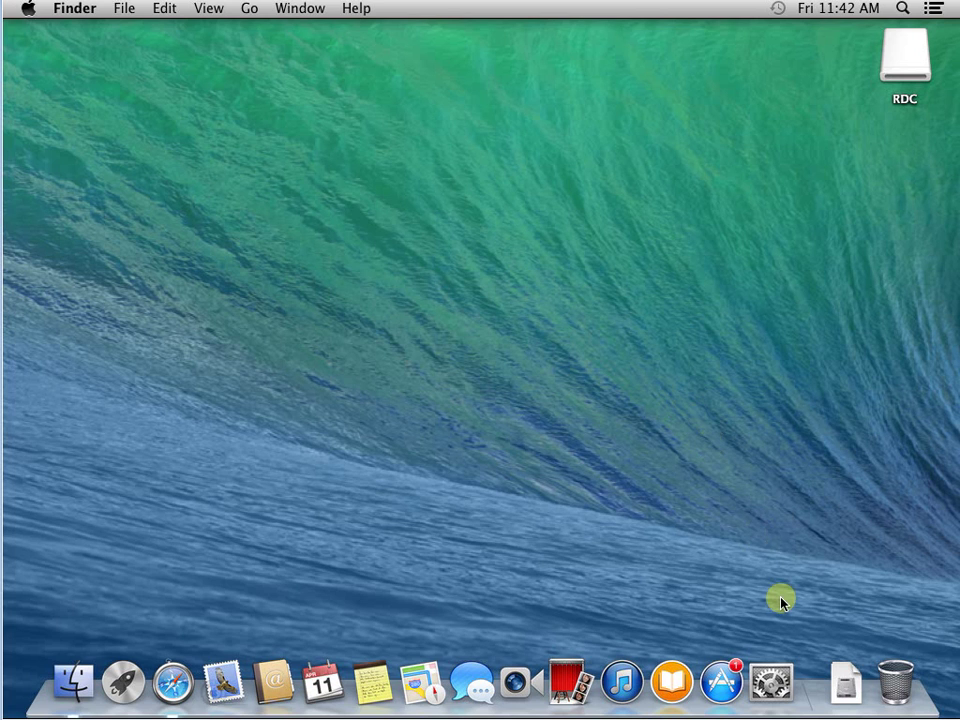
Turn on Screen Sharing in the Mac's Sharing preferences and look up the computer's local name and VNC address.
{"action": "left_click", "coordinate": [773, 684]}
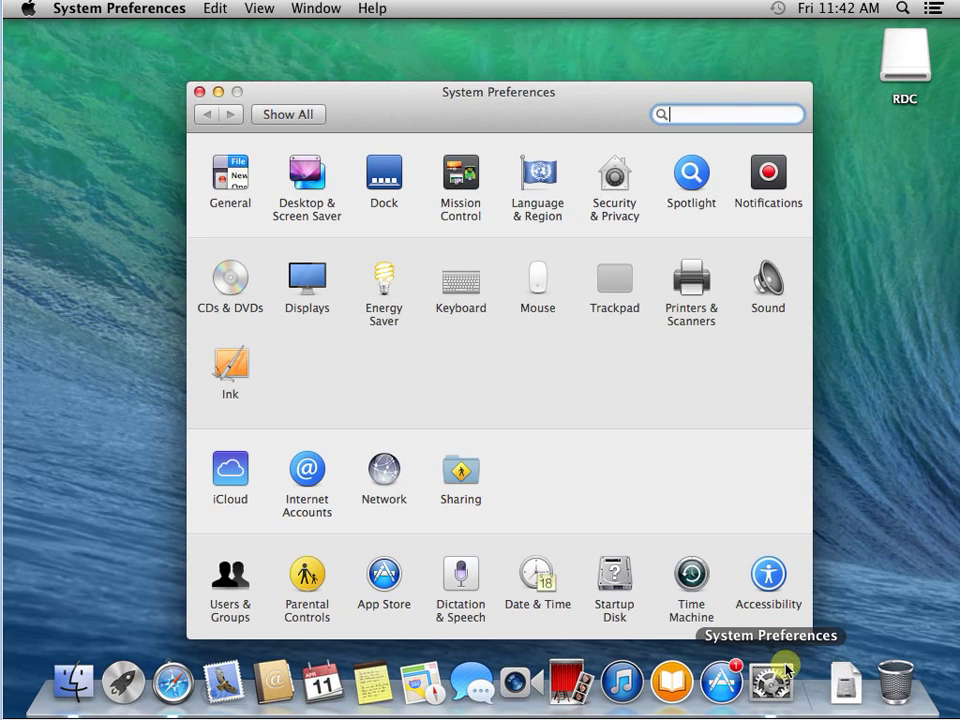
{"action": "left_click", "coordinate": [470, 481]}
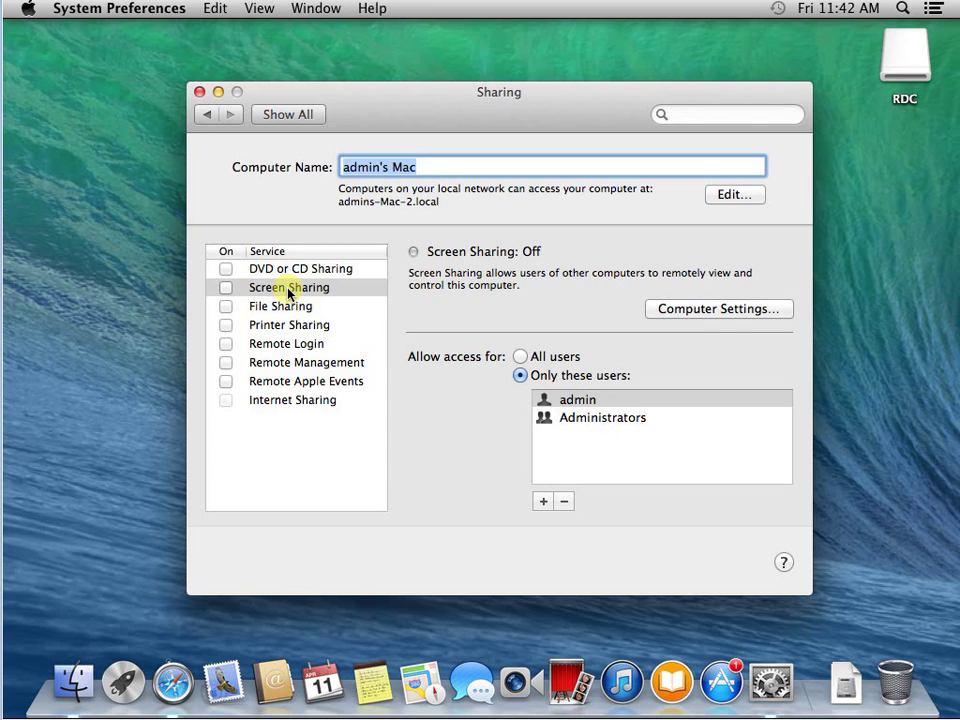
{"action": "left_click", "coordinate": [227, 291]}
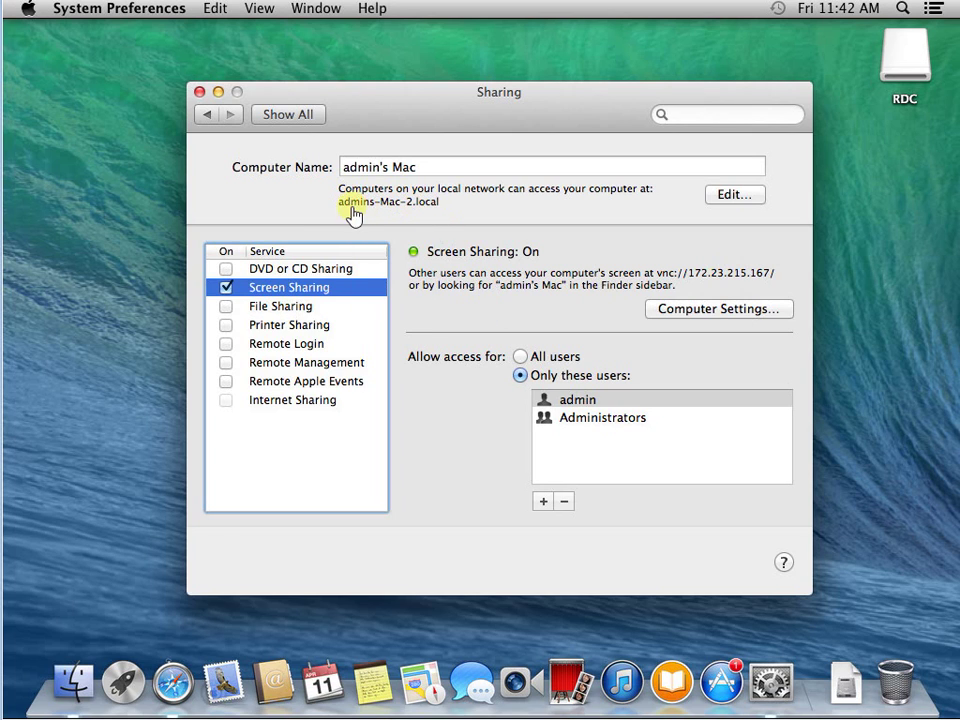
{"action": "left_click_drag", "start_coordinate": [339, 201], "coordinate": [435, 210]}
{"action": "left_click", "coordinate": [437, 202]}
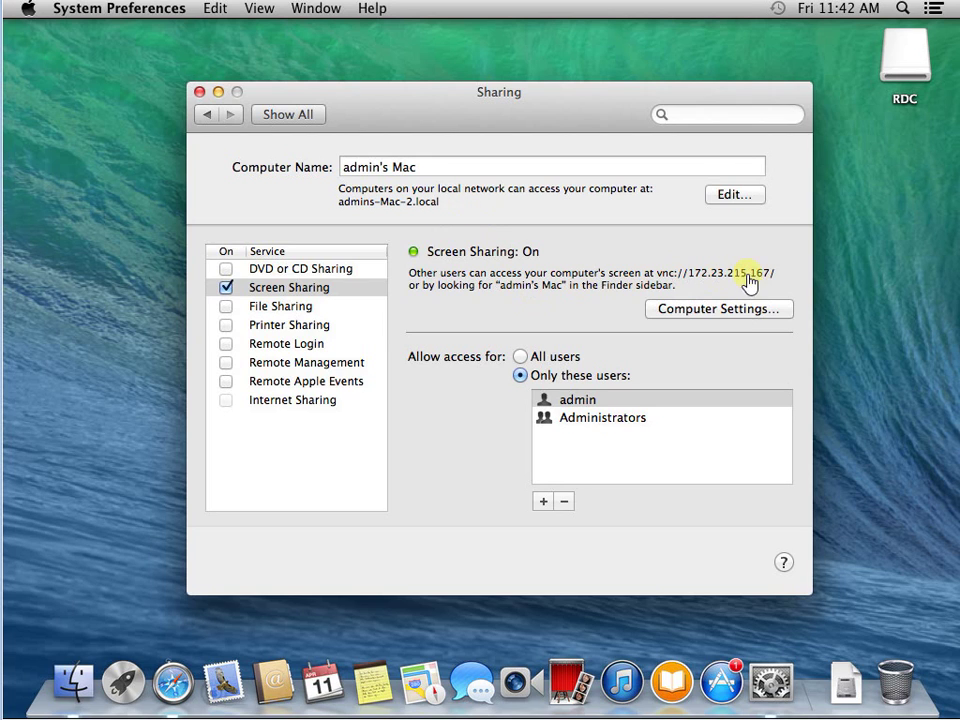
{"action": "left_click_drag", "start_coordinate": [769, 272], "coordinate": [686, 270]}
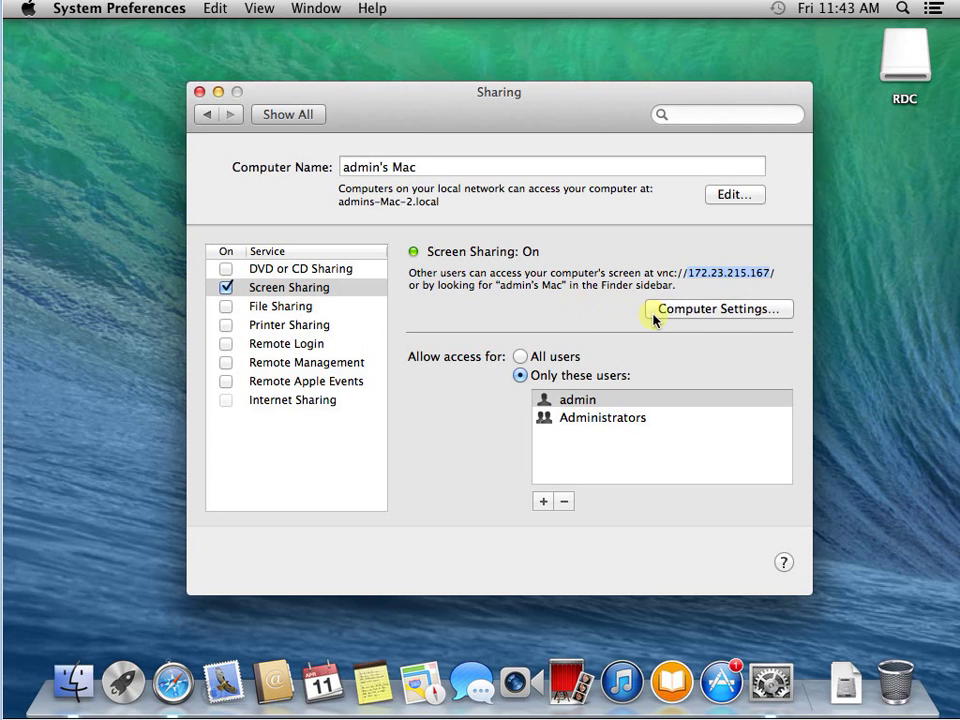
Allow VNC viewers to control the screen with a password, enter the VNC password, and close the Sharing preferences.
{"action": "left_click", "coordinate": [684, 310]}
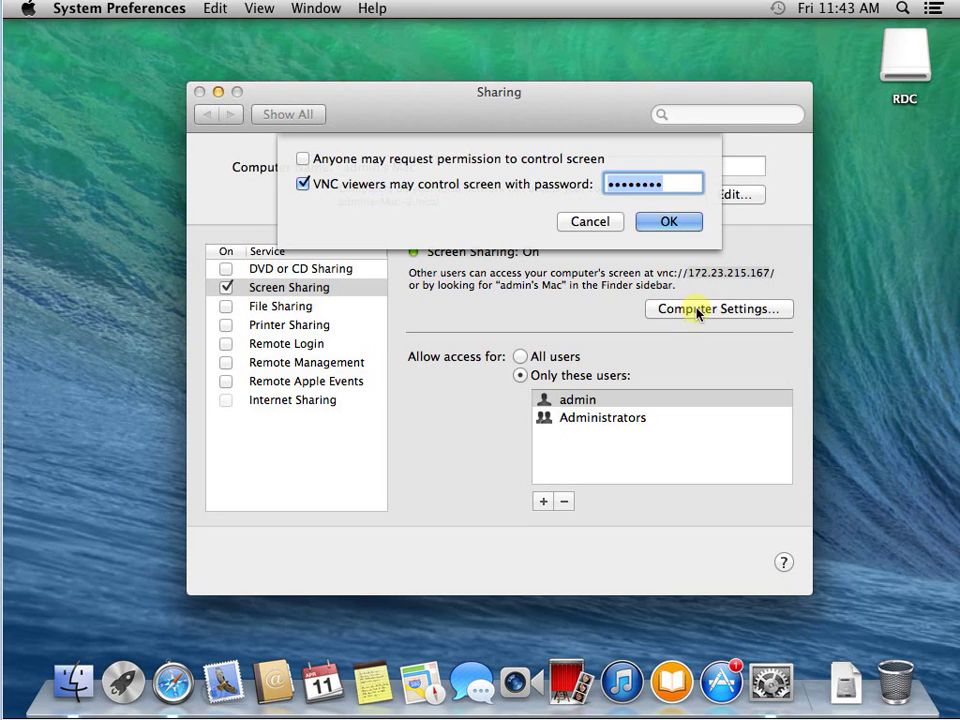
{"action": "left_click", "coordinate": [304, 184]}
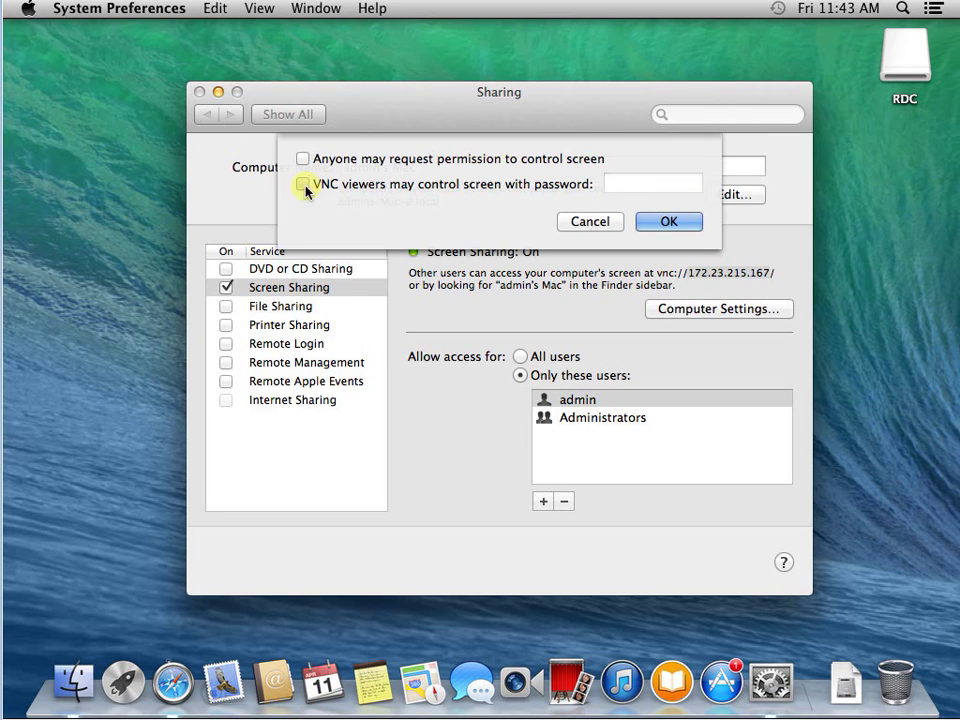
{"action": "left_click", "coordinate": [307, 188]}
{"action": "left_click", "coordinate": [620, 184]}
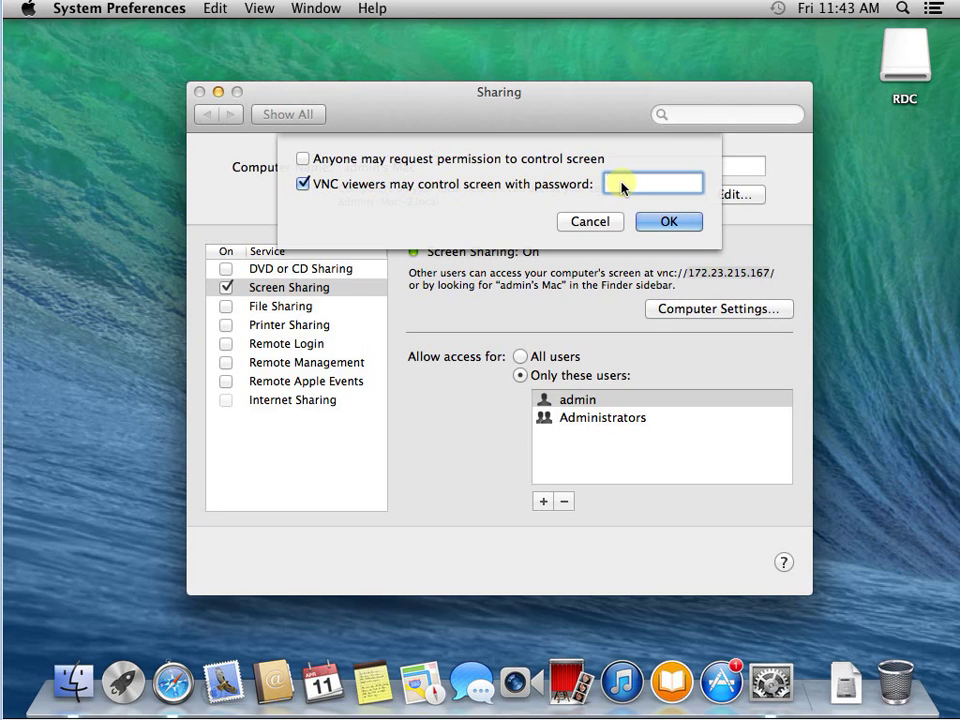
{"action": "type", "text": "••••••••"}
{"action": "left_click", "coordinate": [672, 223]}
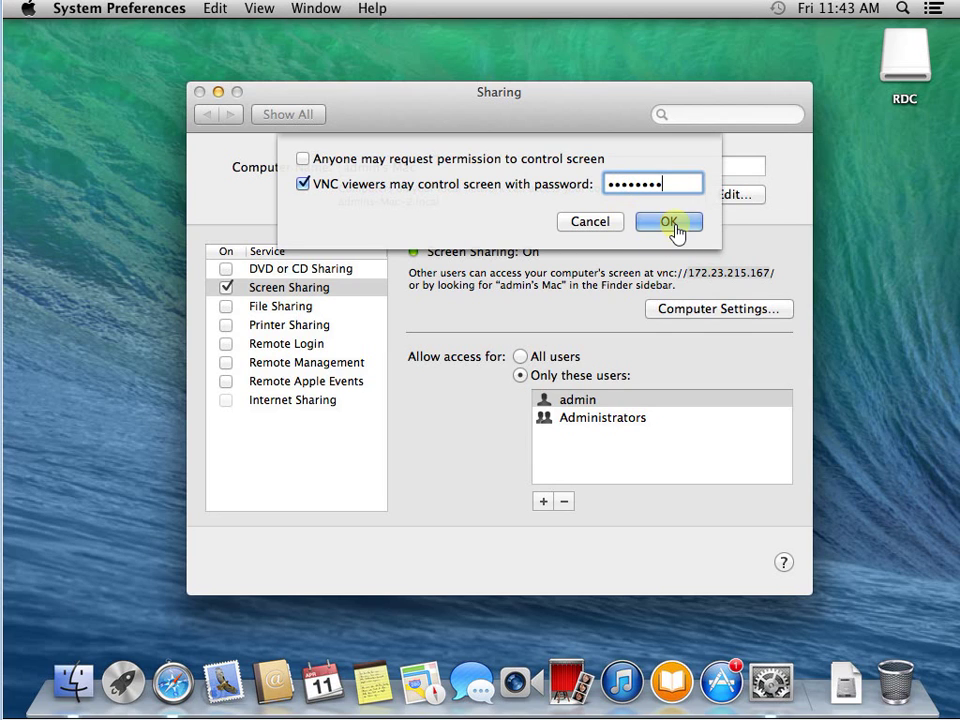
{"action": "double_click", "coordinate": [688, 271]}
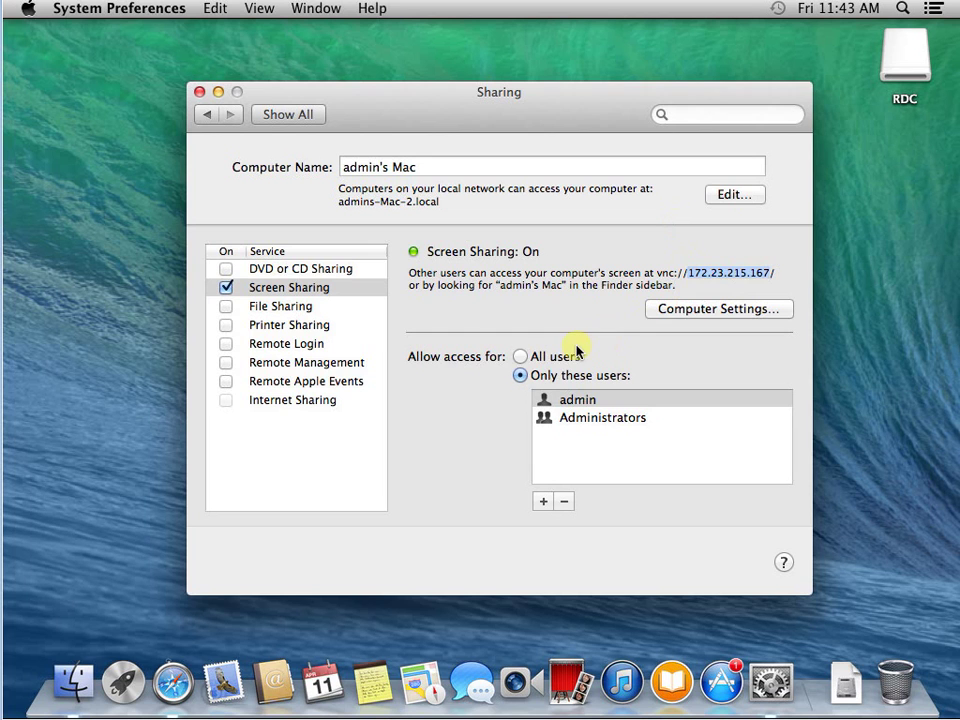
{"action": "left_click", "coordinate": [199, 92]}
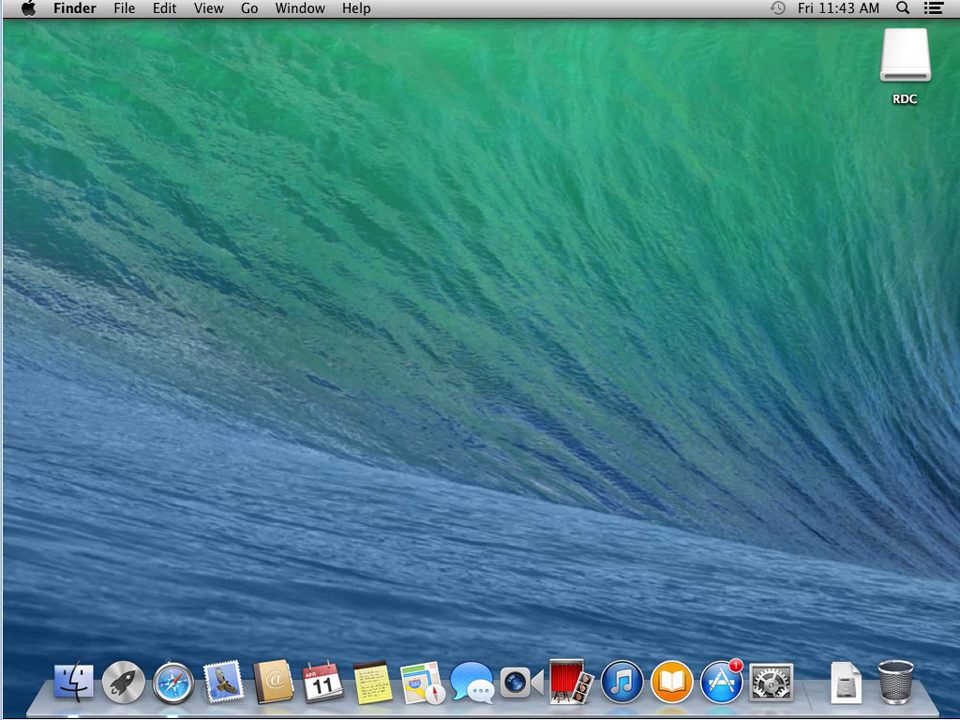
Switch to Chrome on the Windows computer and view the TightVNC for Windows section of the tightvnc.com download page.
{"action": "key", "text": "ctrl+alt+Return"}
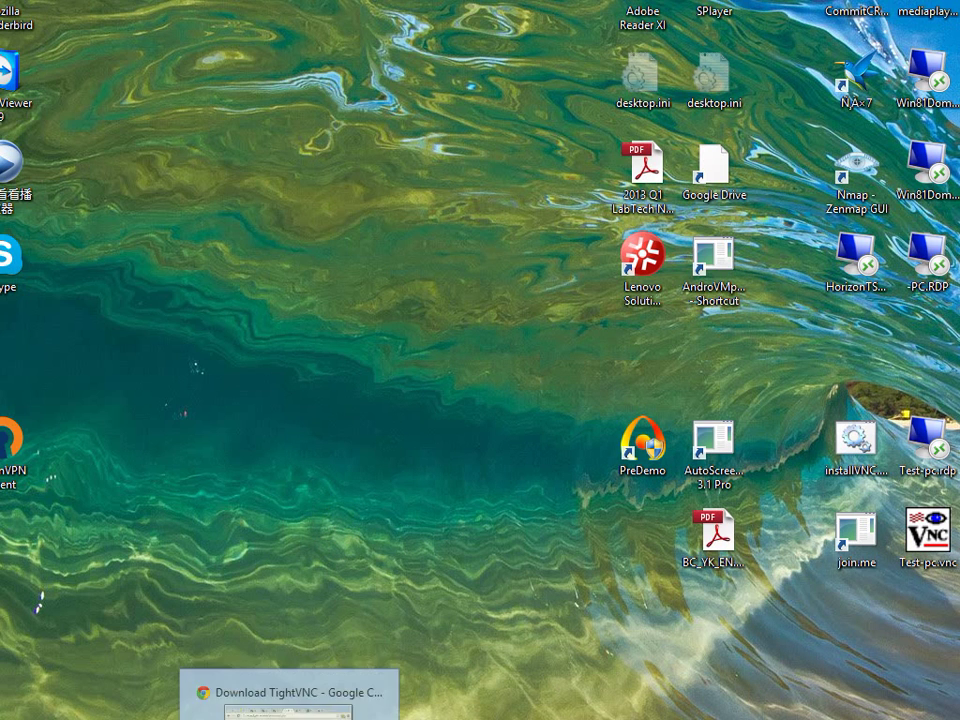
{"action": "left_click", "coordinate": [300, 640]}
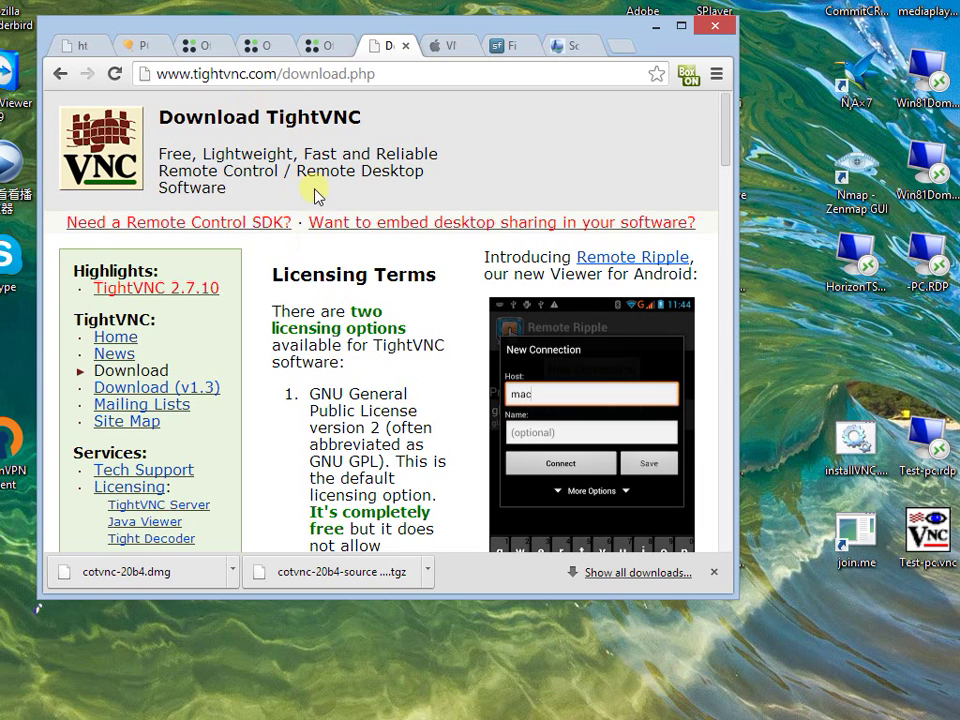
{"action": "left_click", "coordinate": [182, 75]}
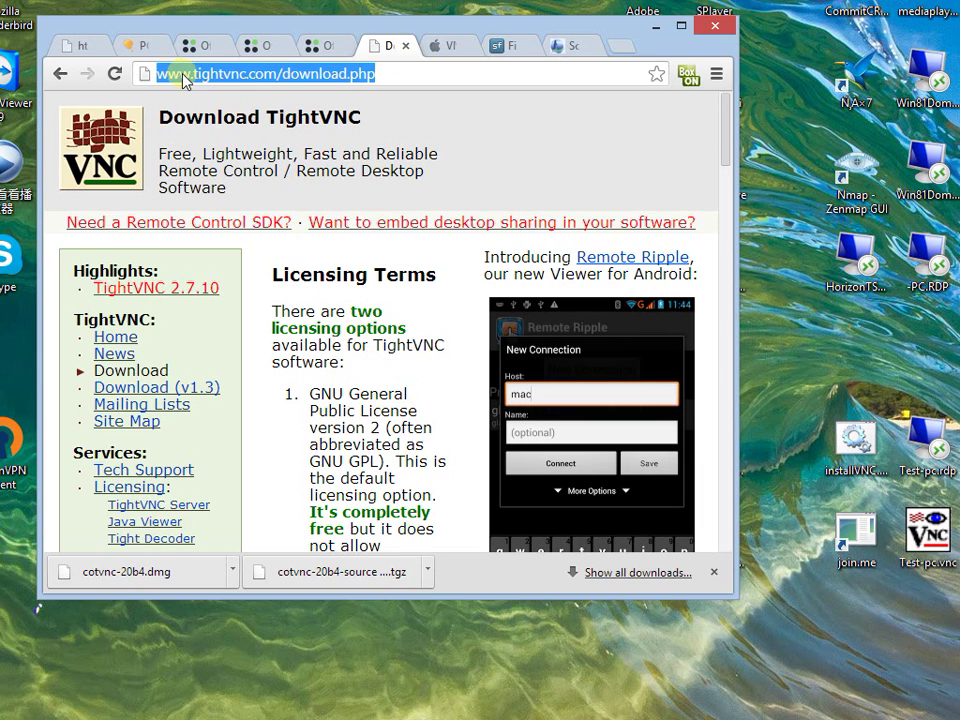
{"action": "left_click", "coordinate": [354, 376]}
{"action": "scroll", "coordinate": [354, 375], "scroll_direction": "down", "scroll_amount": 7}
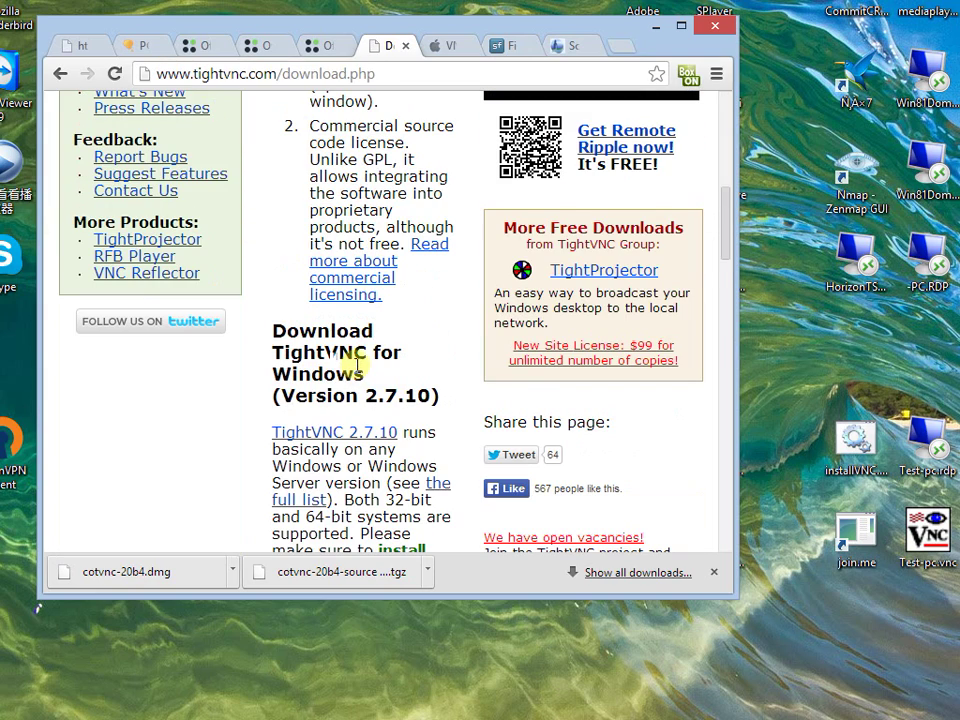
{"action": "left_click", "coordinate": [656, 26]}
Start TightVNC Viewer on Windows and connect to the remote host admins-mac-2.
{"action": "key", "text": "super"}
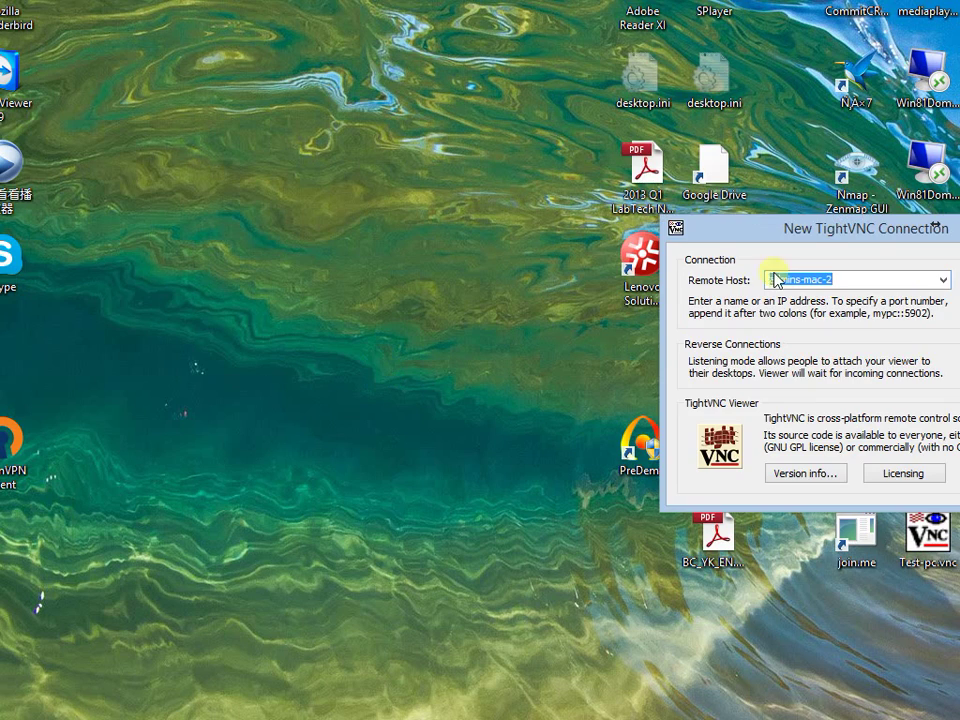
{"action": "left_click_drag", "start_coordinate": [825, 229], "coordinate": [315, 214]}
{"action": "left_click", "coordinate": [332, 261]}
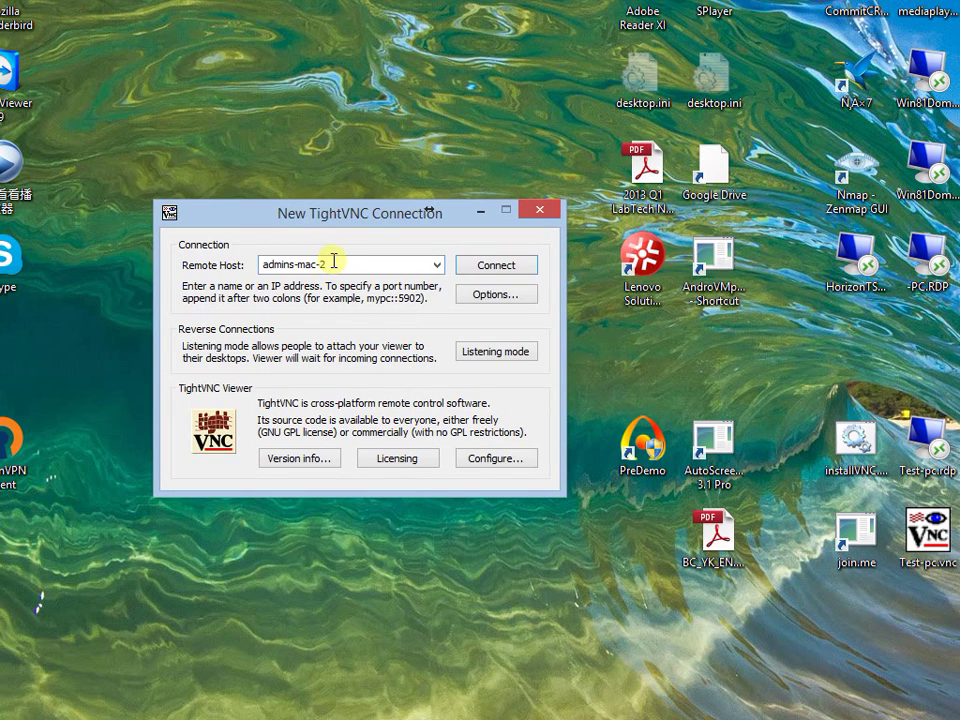
{"action": "left_click_drag", "start_coordinate": [332, 261], "coordinate": [257, 261]}
{"action": "left_click", "coordinate": [354, 261]}
{"action": "left_click_drag", "start_coordinate": [354, 261], "coordinate": [259, 264]}
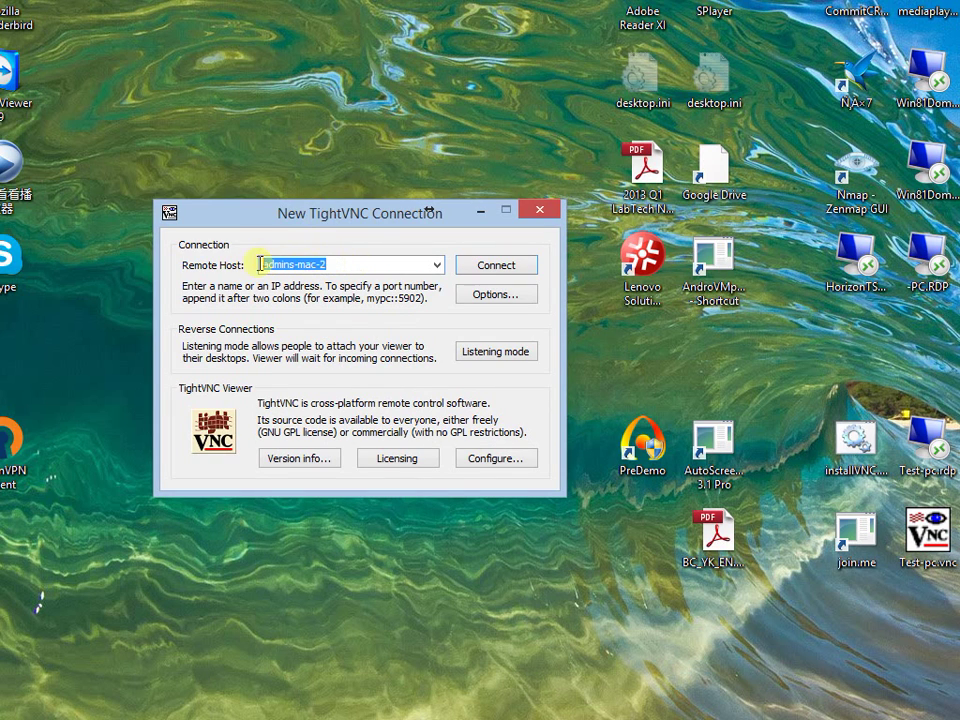
{"action": "left_click", "coordinate": [343, 264]}
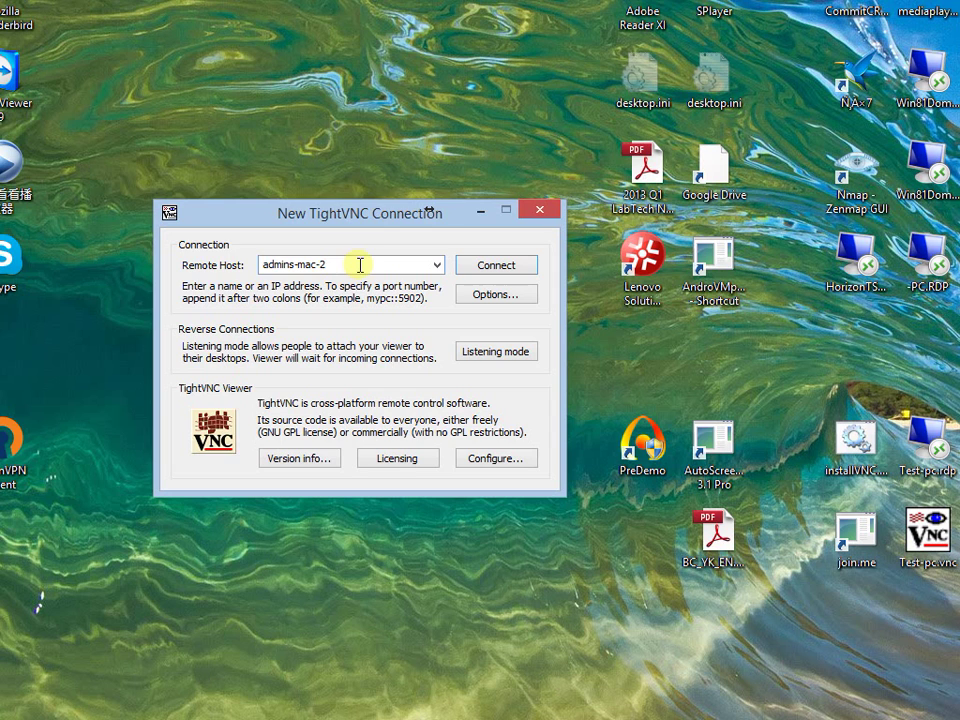
{"action": "left_click_drag", "start_coordinate": [349, 264], "coordinate": [261, 264]}
{"action": "left_click", "coordinate": [364, 264]}
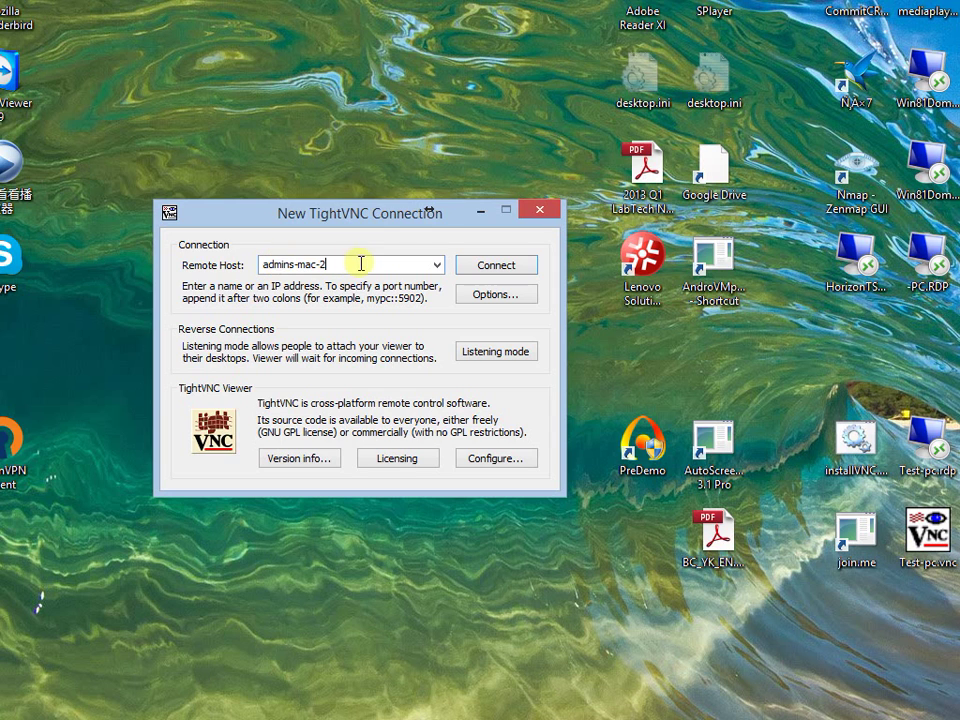
{"action": "left_click", "coordinate": [437, 265]}
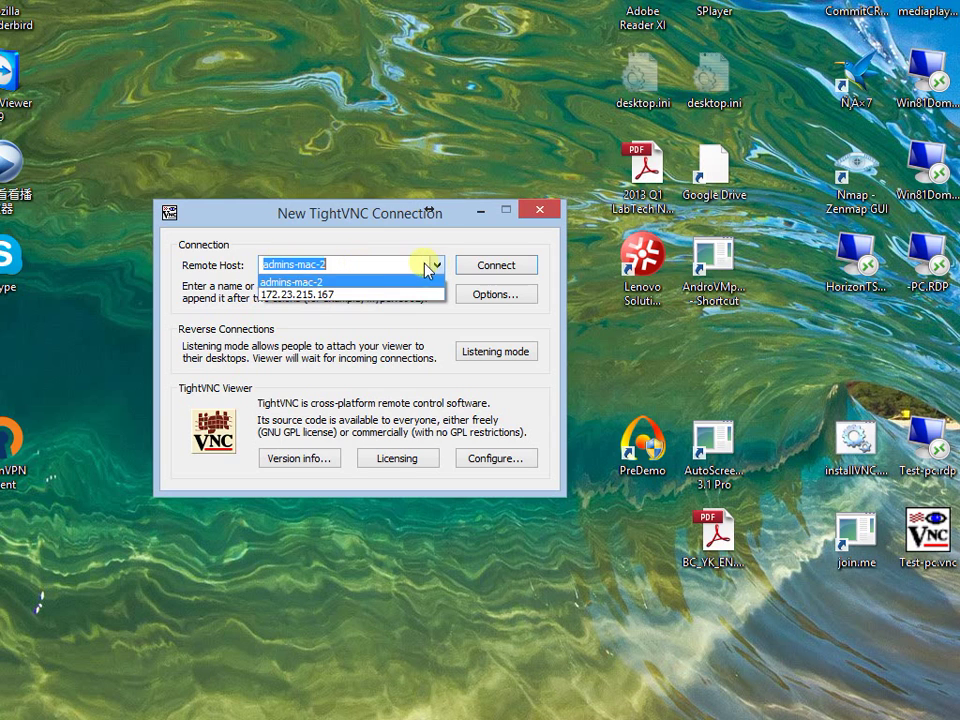
{"action": "left_click", "coordinate": [335, 281]}
{"action": "left_click", "coordinate": [368, 264]}
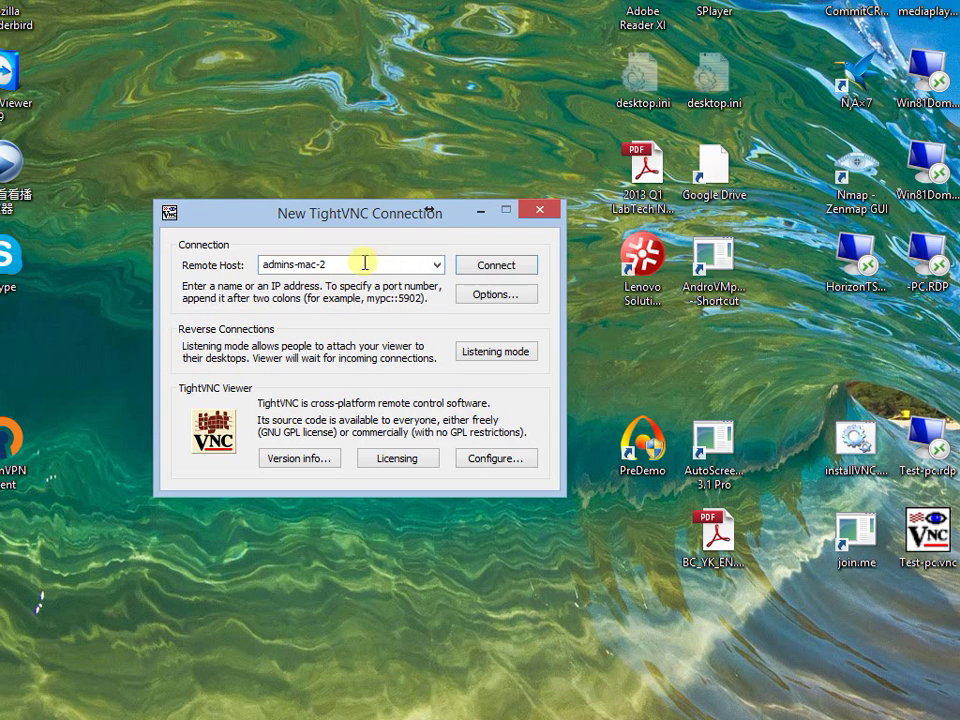
{"action": "left_click", "coordinate": [487, 265]}
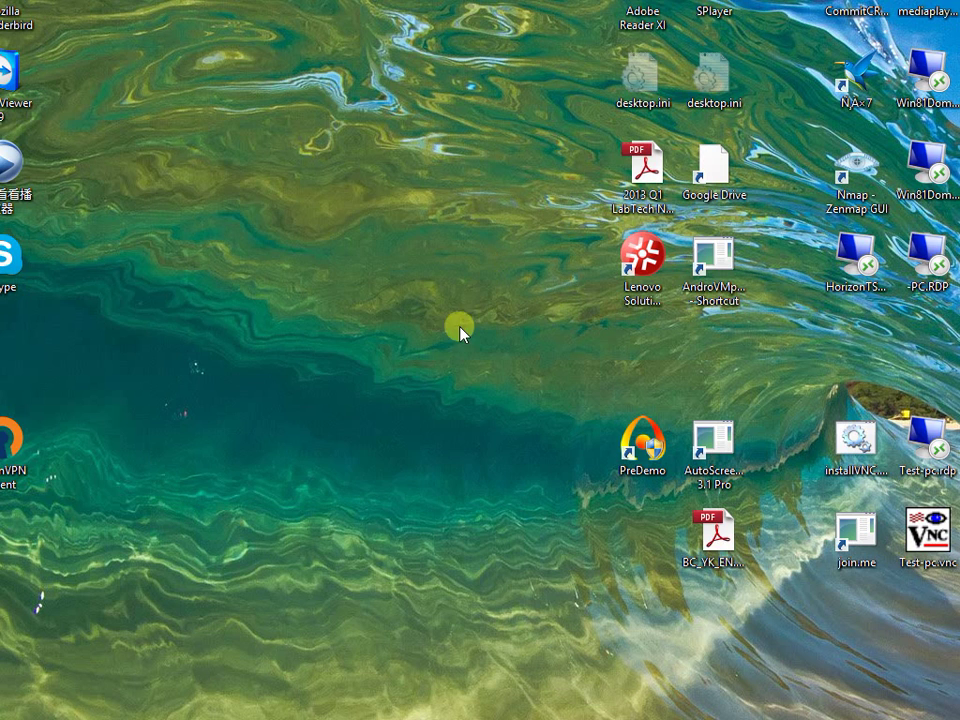
Enter the VNC password in the authentication dialog to open the remote session with admins-mac-2.
{"action": "left_click_drag", "start_coordinate": [833, 308], "coordinate": [365, 285]}
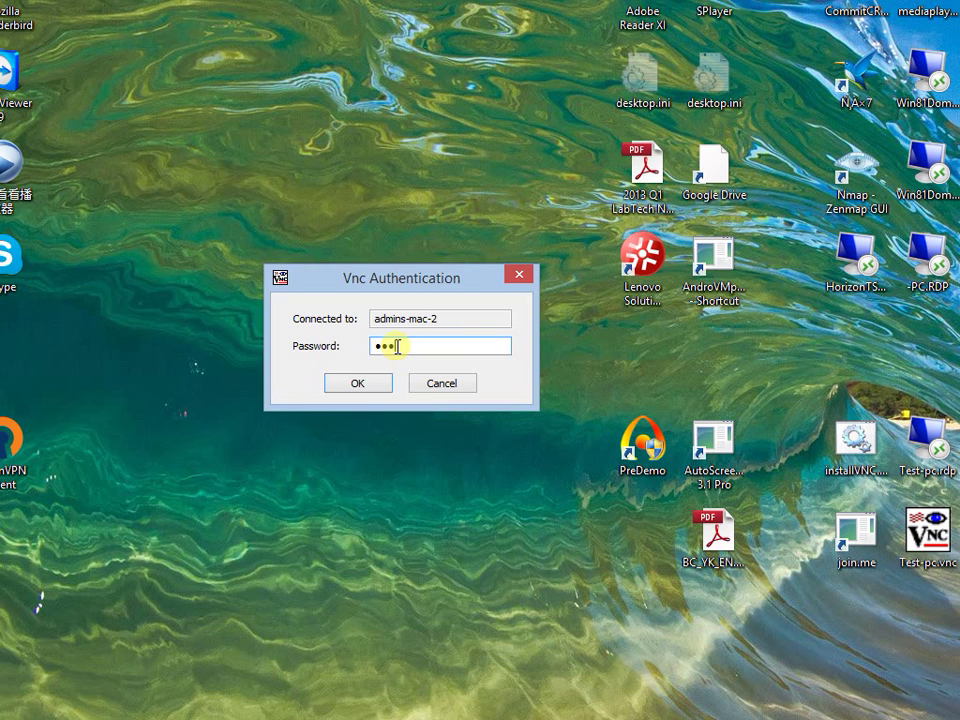
{"action": "key", "text": "BackSpace"}
{"action": "key", "text": "BackSpace"}
{"action": "key", "text": "BackSpace"}
{"action": "key", "text": "BackSpace"}
{"action": "key", "text": "Return"}
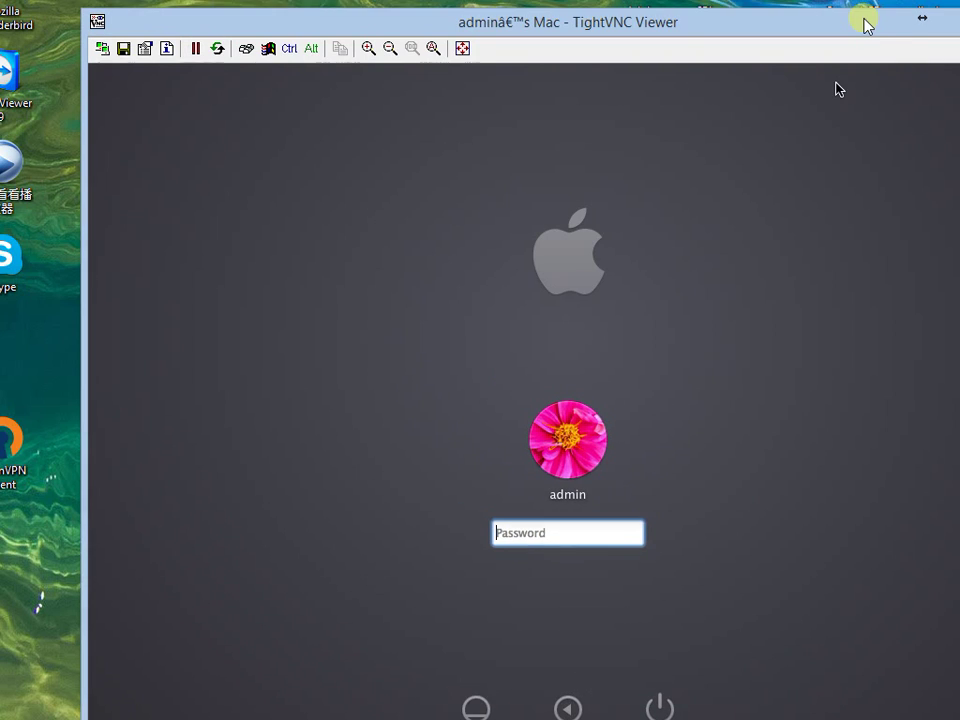
Log in to the remote Mac's admin account with its password and test control by opening and dismissing the Finder commands.
{"action": "left_click_drag", "start_coordinate": [859, 12], "coordinate": [777, 16]}
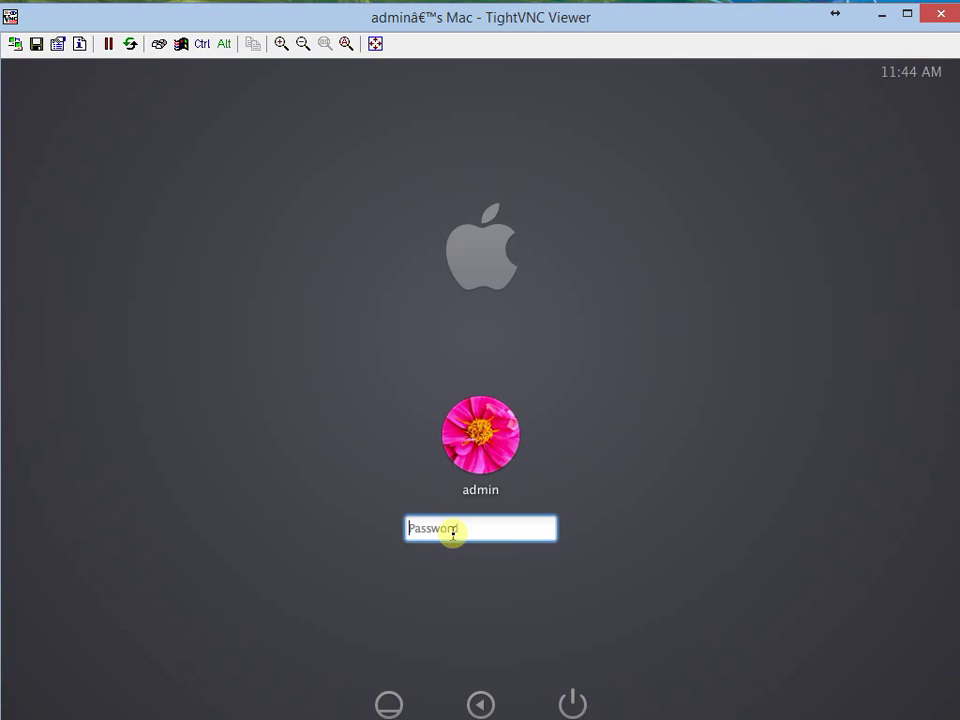
{"action": "type", "text": "a"}
{"action": "key", "text": "Return"}
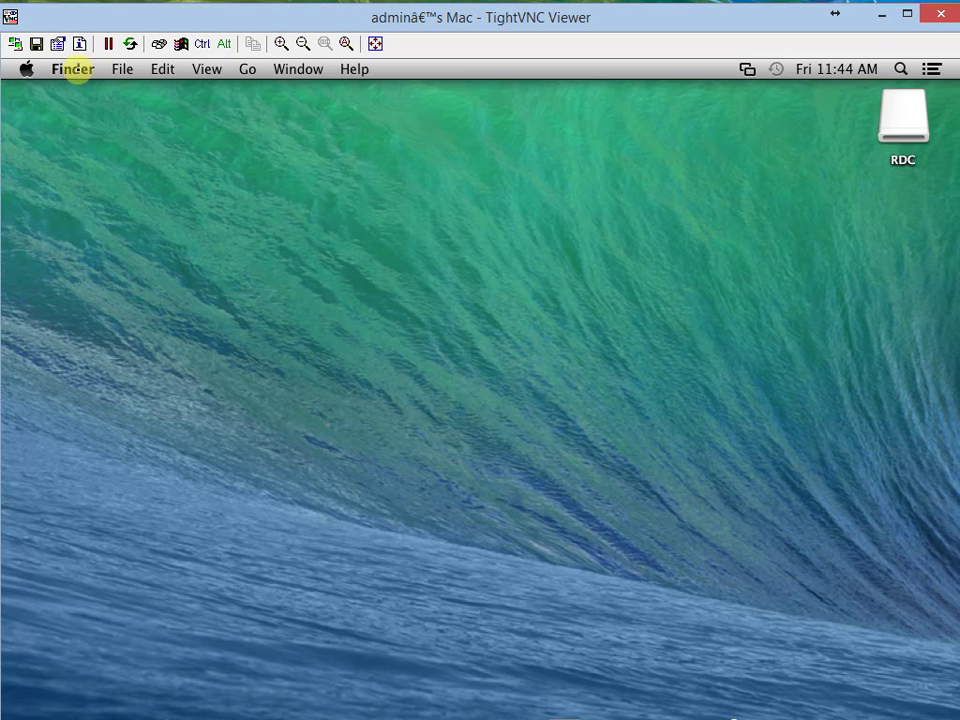
{"action": "left_click", "coordinate": [75, 69]}
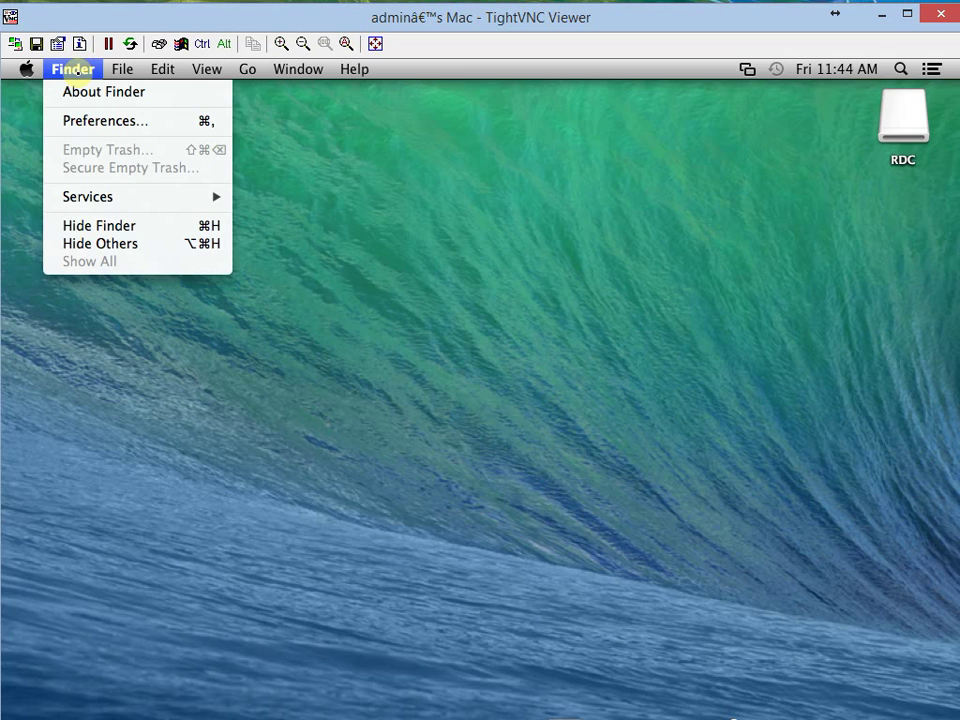
{"action": "left_click", "coordinate": [465, 347]}
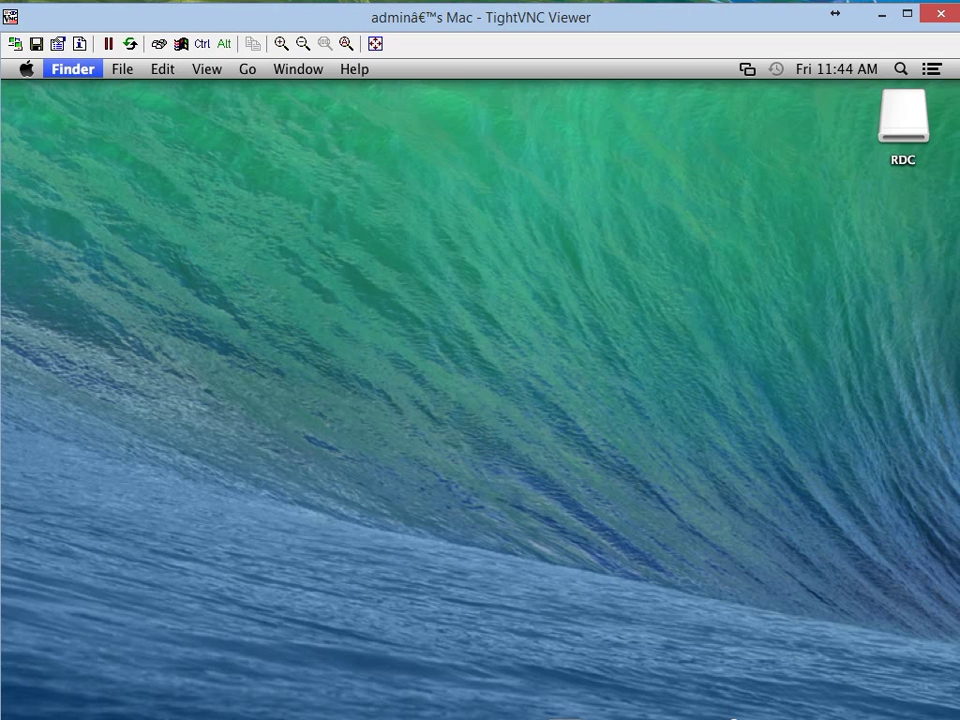